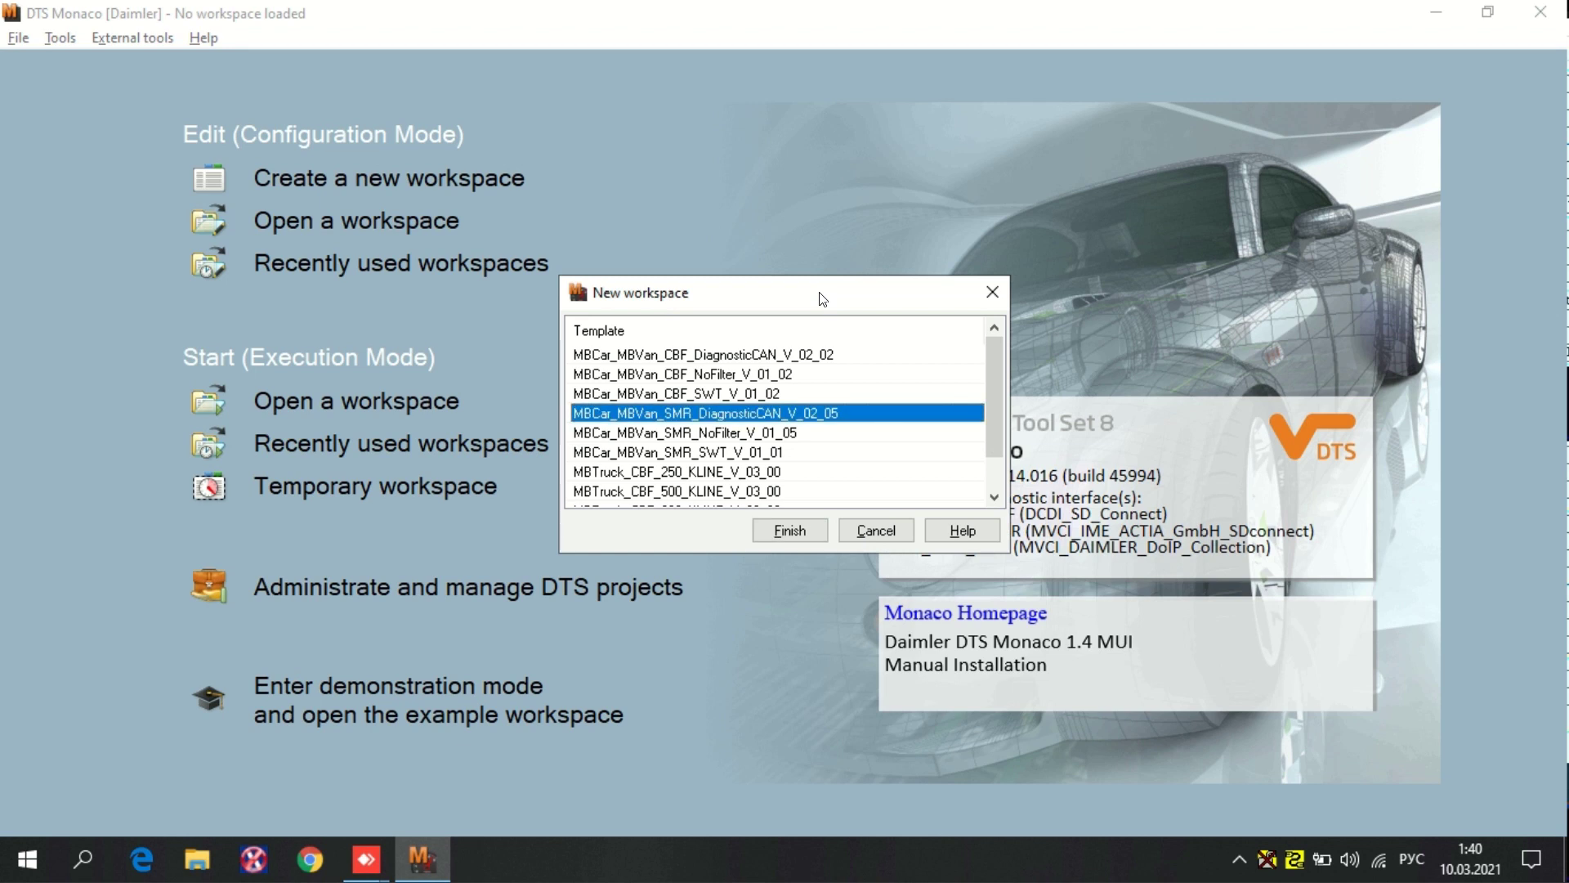
# Step: Create a temporary workspace from the MBCar_MBVan_SMR_DiagnosticCAN_V_02_05 template
pyautogui.press('Return')
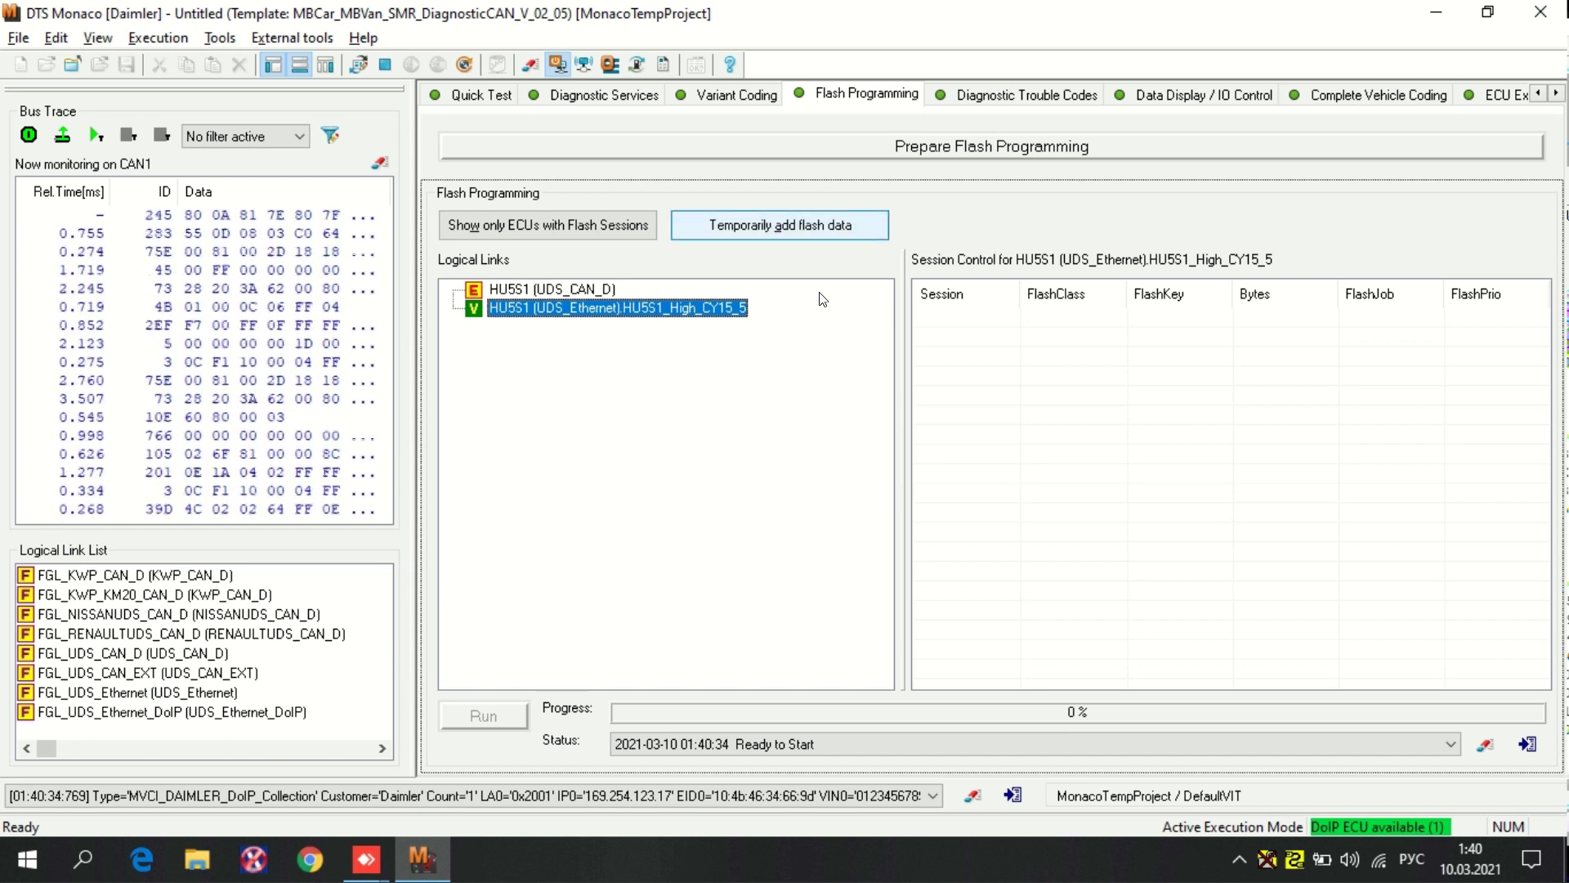
# Step: Temporarily add both SMR-F flash files from the desktop's HU5S1 folder and select both head unit sessions for flashing
pyautogui.press('Tab')
pyautogui.press('Return')
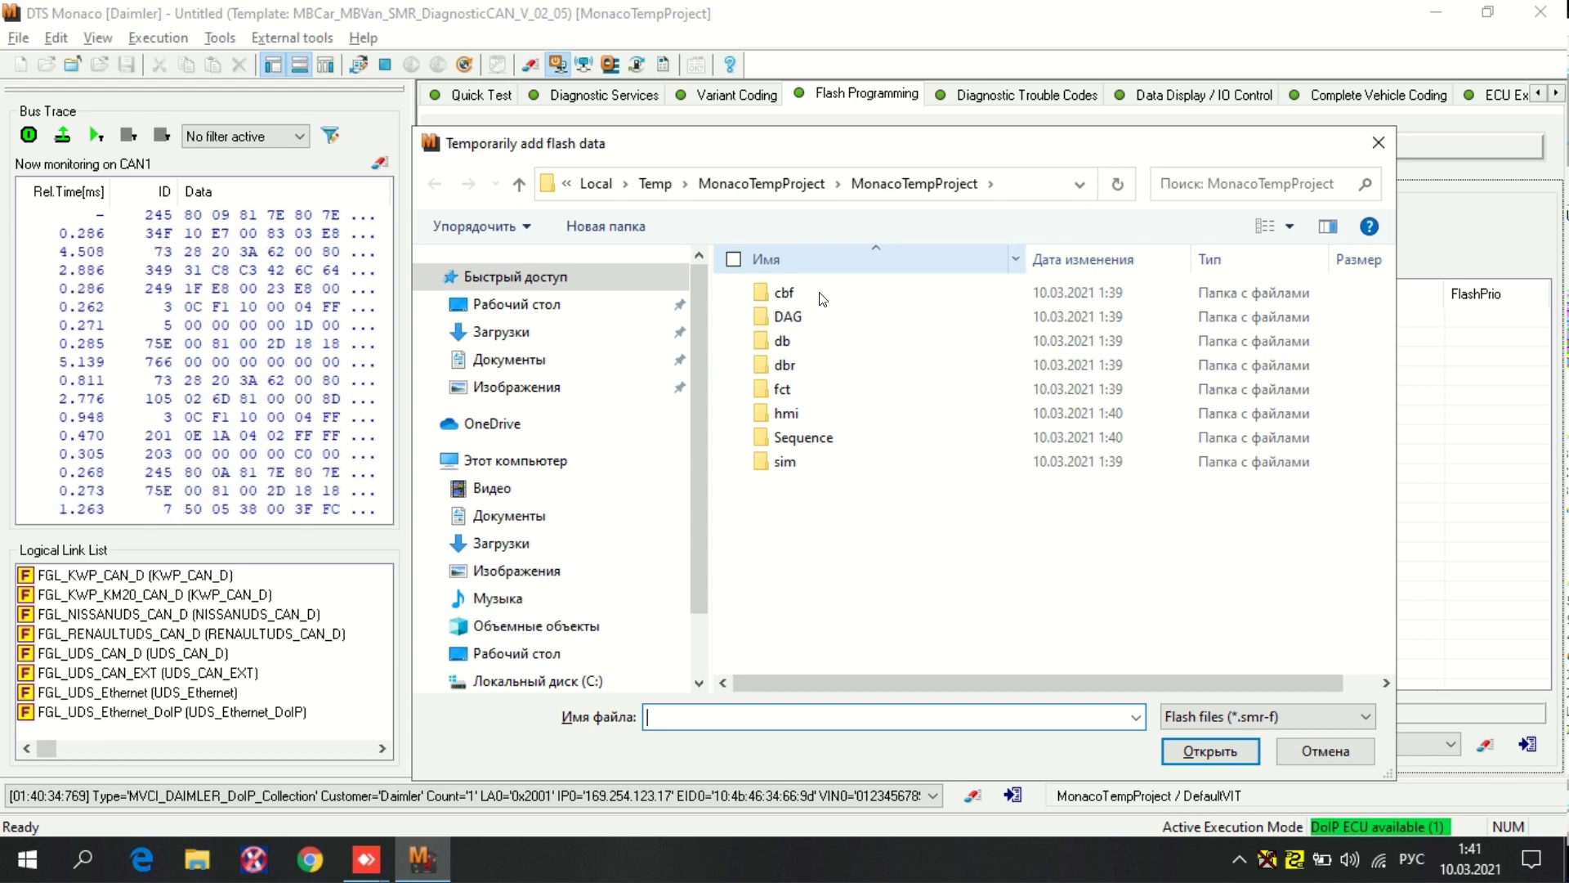
pyautogui.click(516, 305)
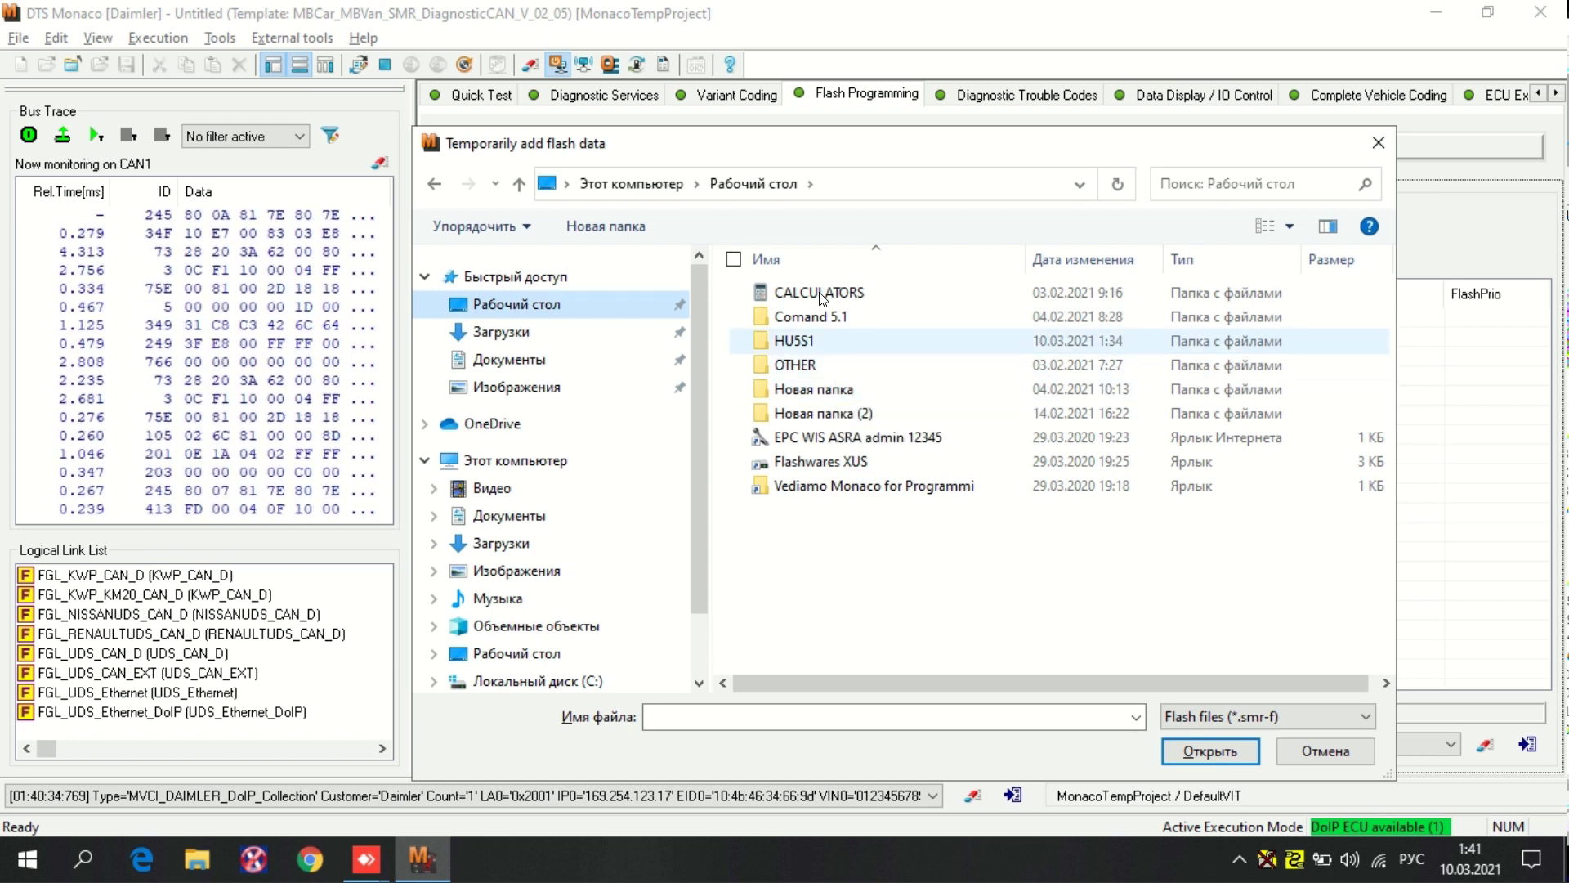
pyautogui.doubleClick(797, 340)
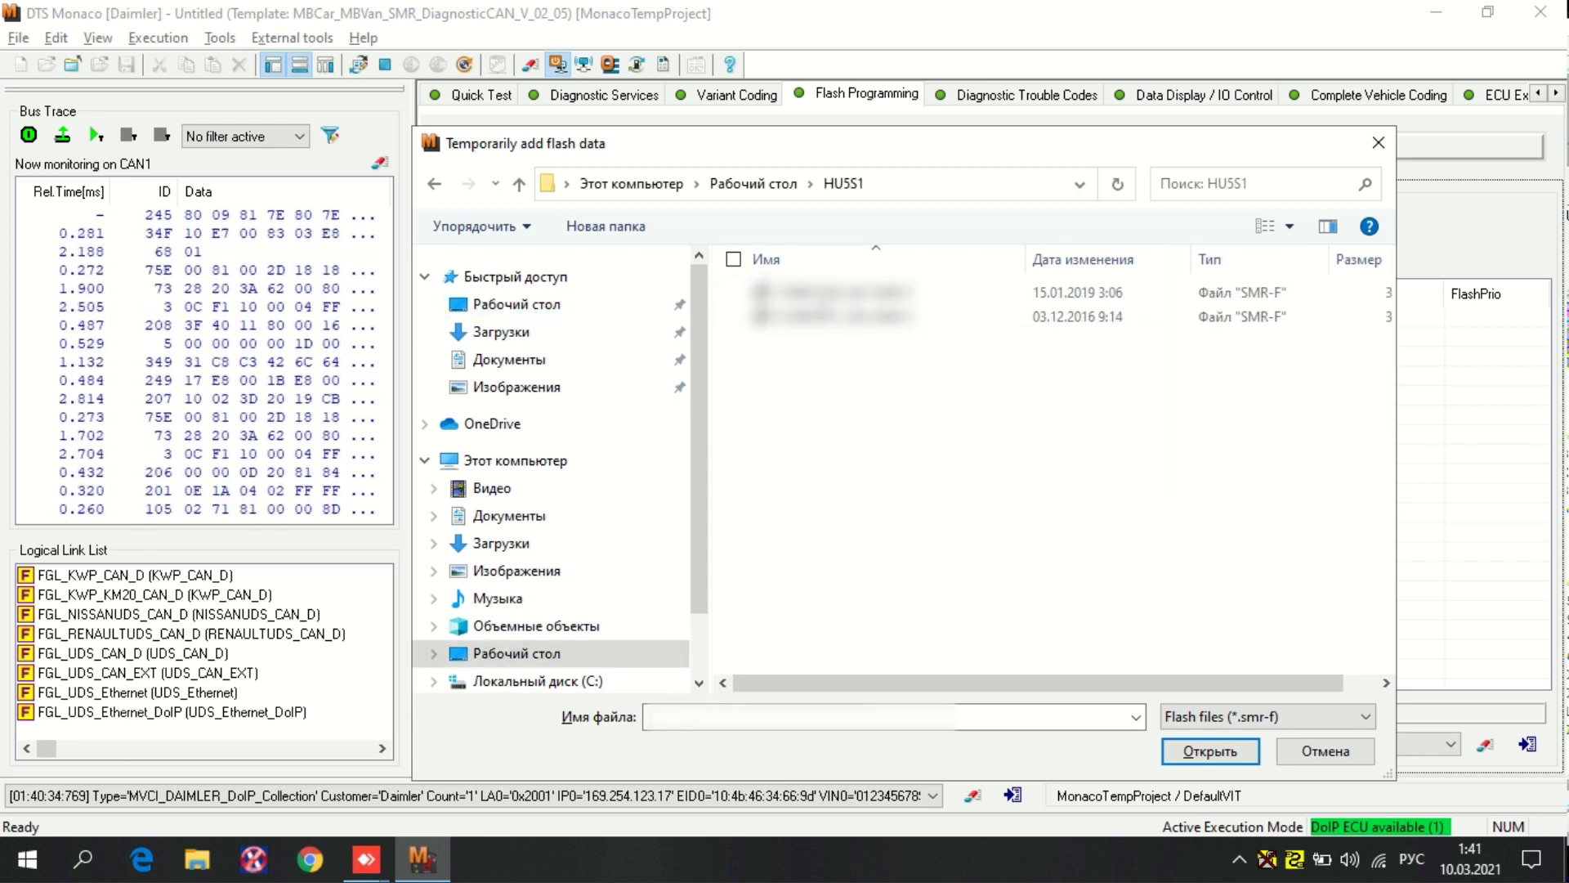
pyautogui.moveTo(824, 341); pyautogui.dragTo(836, 289)
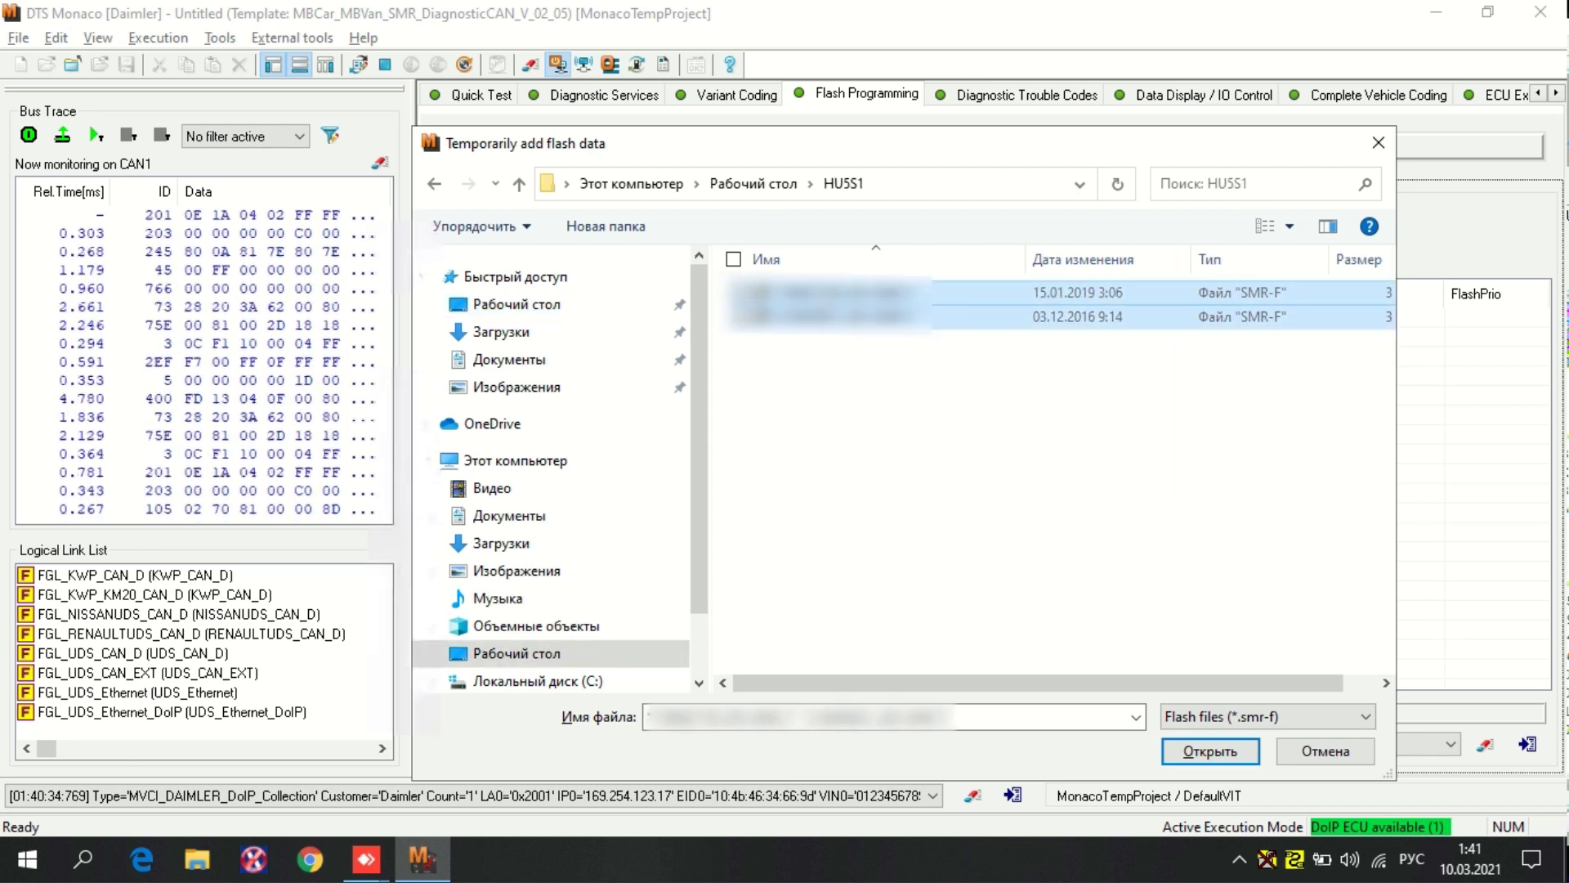
pyautogui.press('Return')
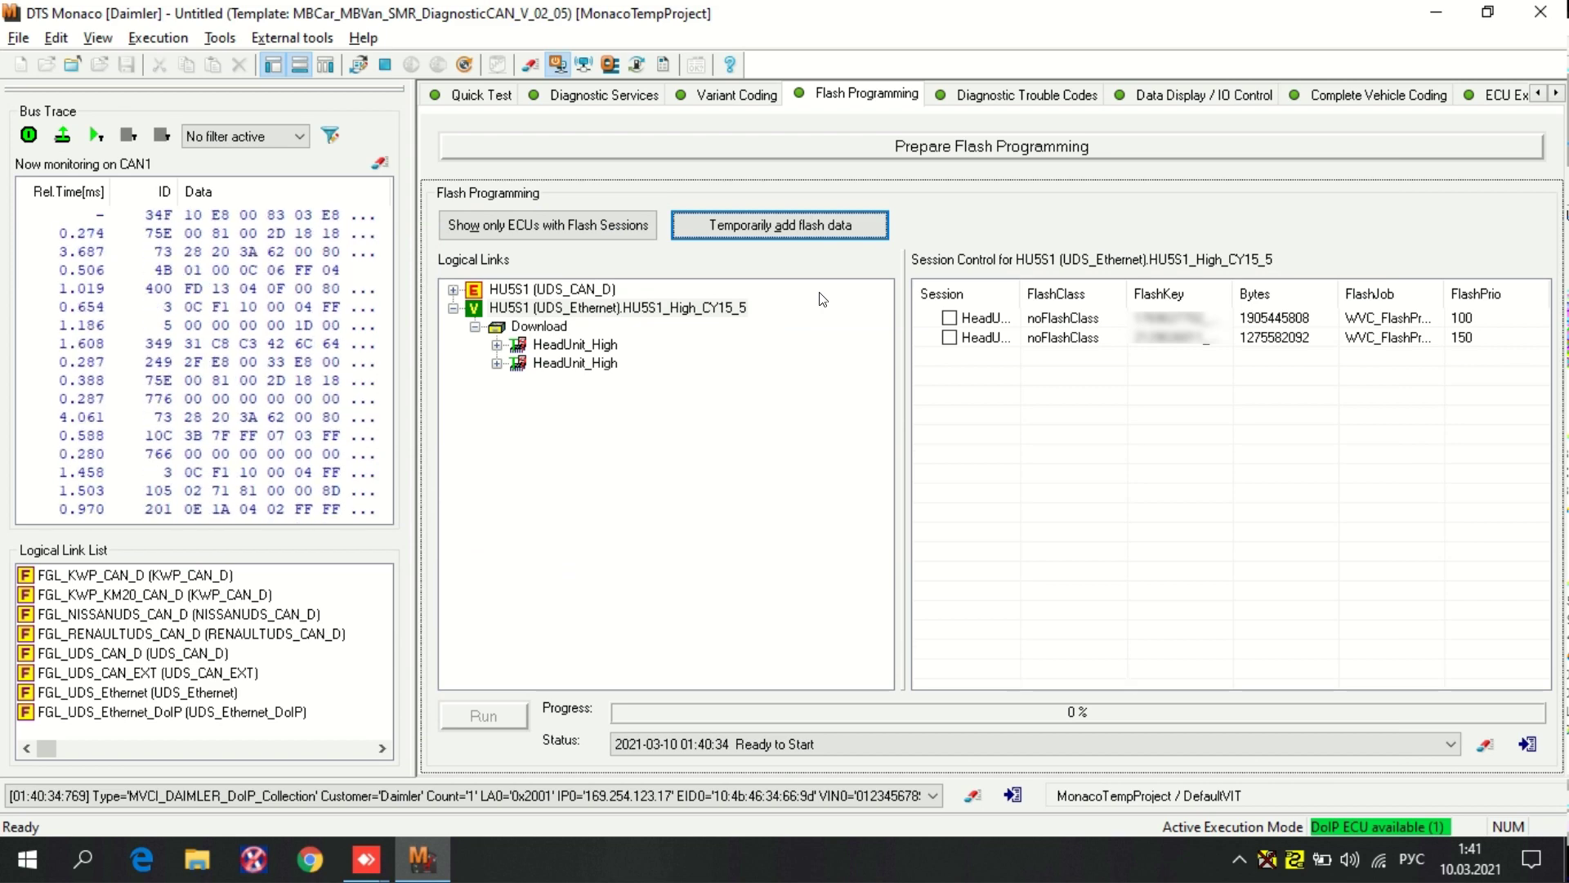
pyautogui.click(949, 318)
pyautogui.click(949, 338)
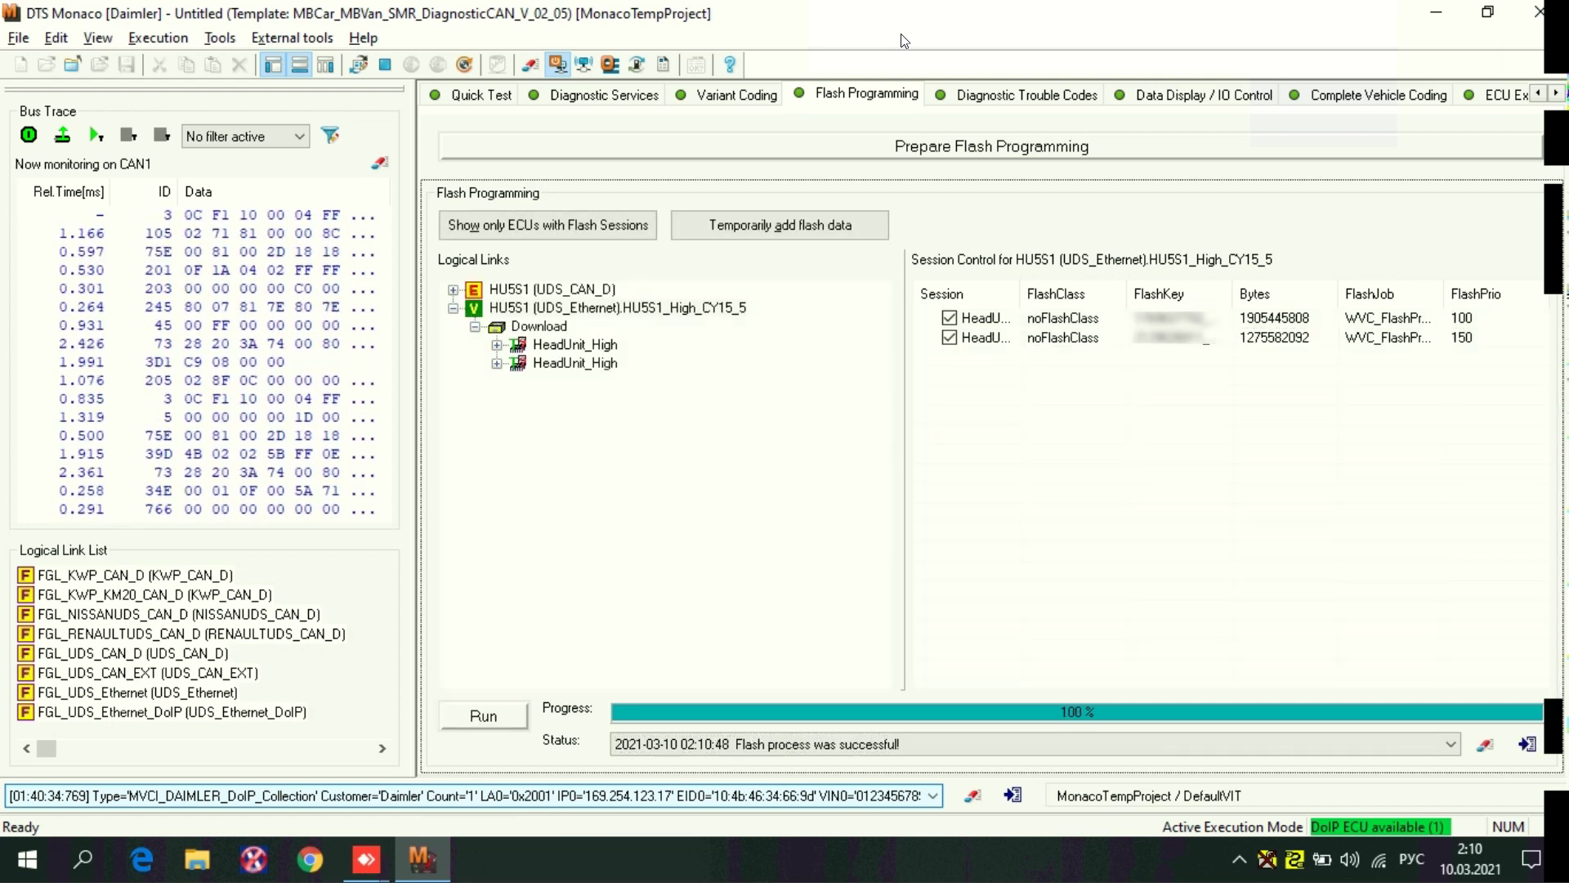
# Step: Review the flash programming status history for both HeadUnit_High sessions
pyautogui.hotkey('alt', 'Down')
pyautogui.scroll(3, 900, 33)
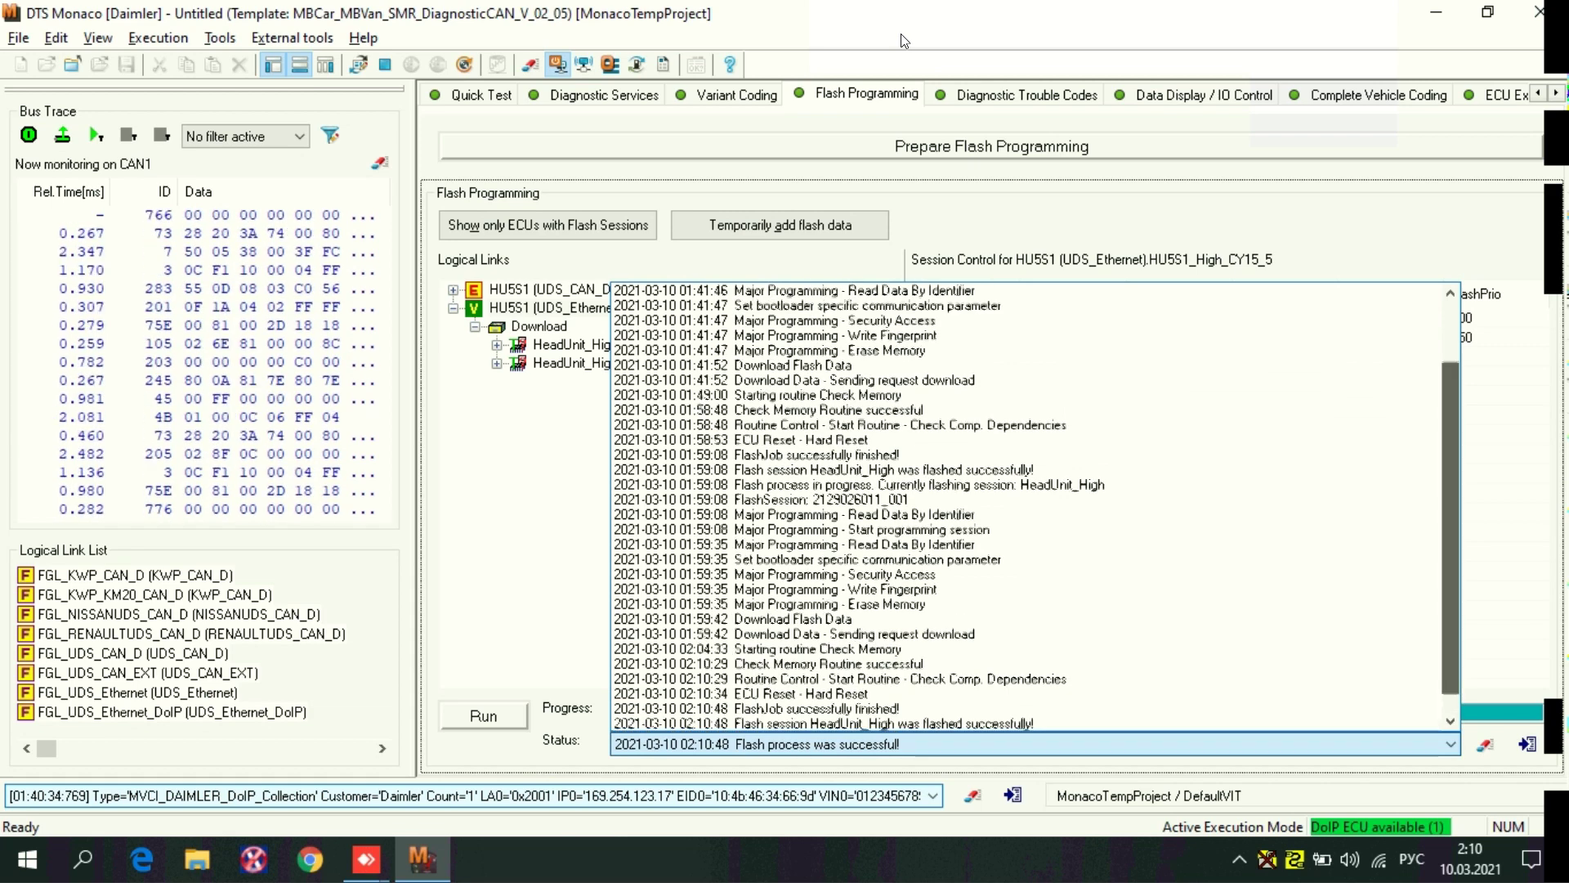
pyautogui.scroll(-3, 901, 32)
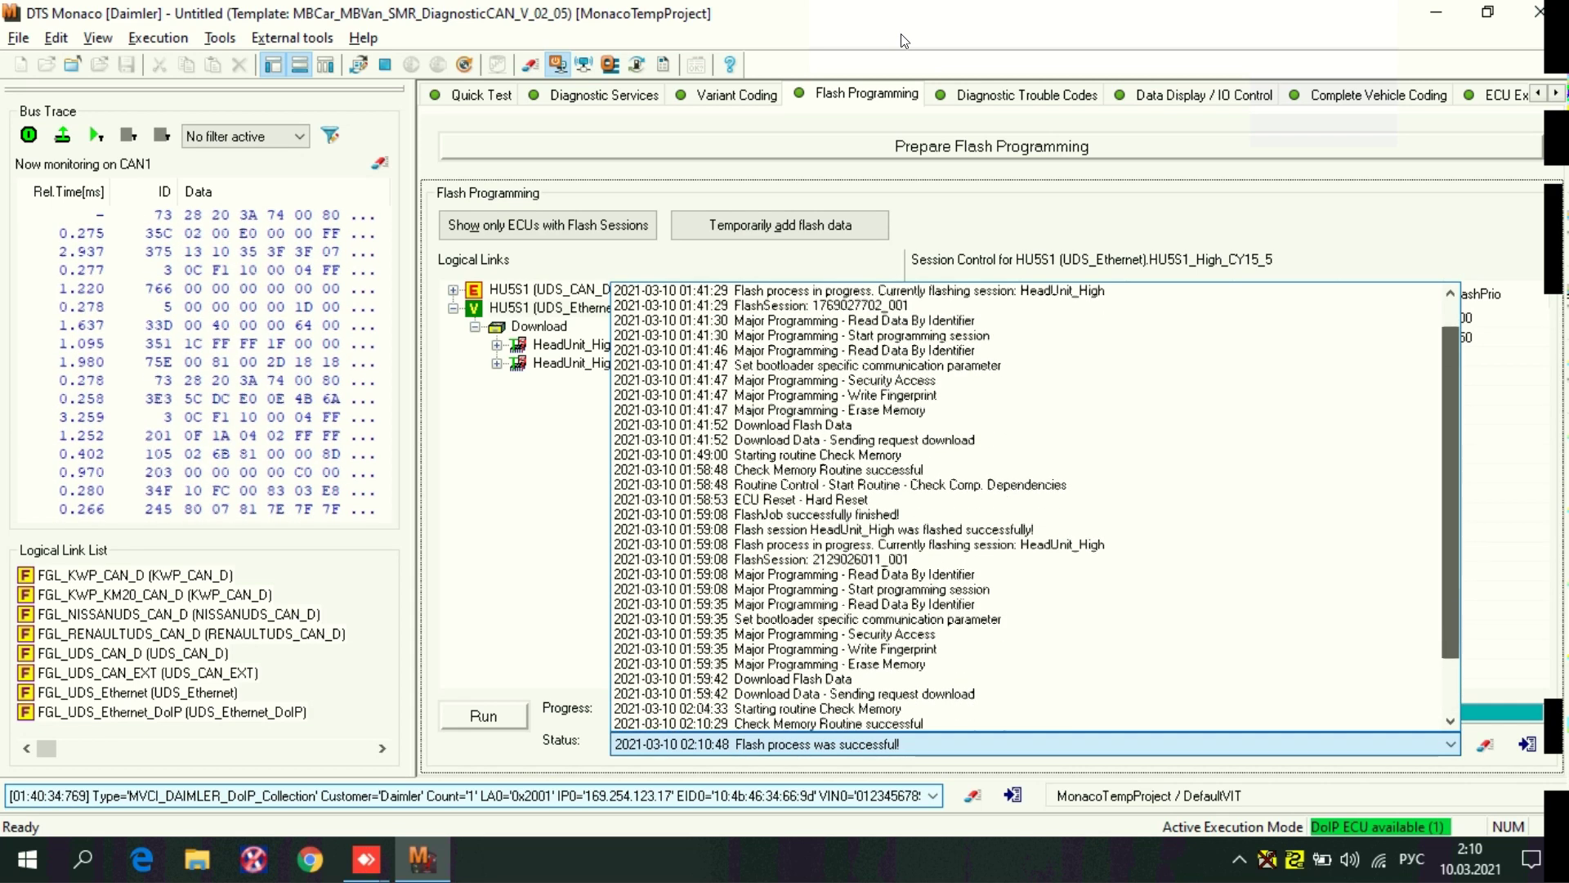
pyautogui.press('Escape')
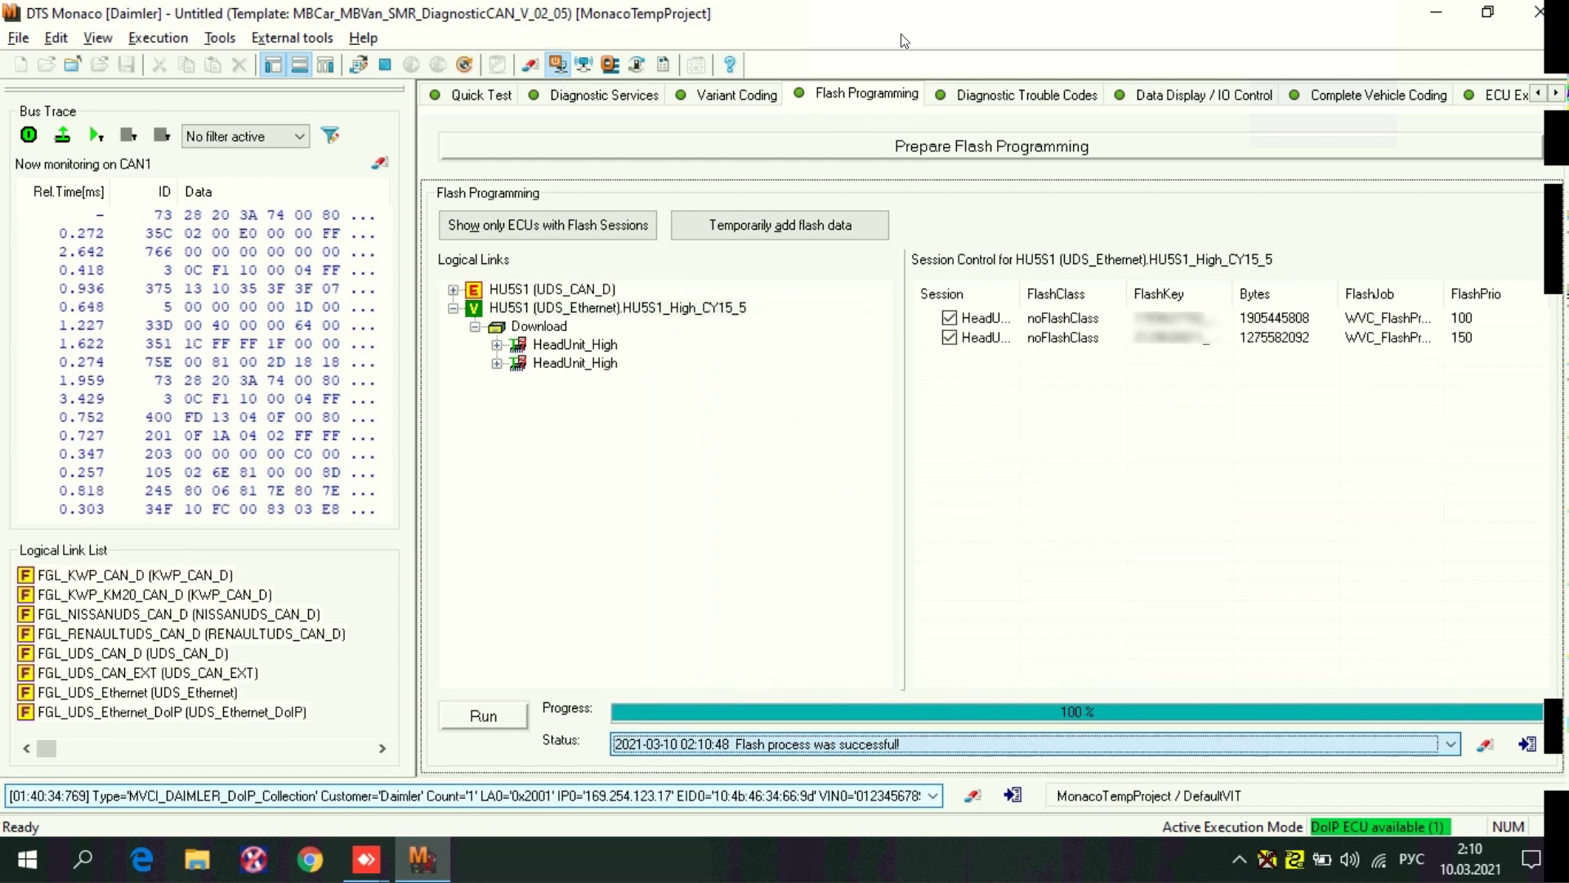
# Step: Look through the available diagnostic pages, view Symbolic Trace, and return to Flash Programming
pyautogui.click(1556, 94)
pyautogui.click(1557, 93)
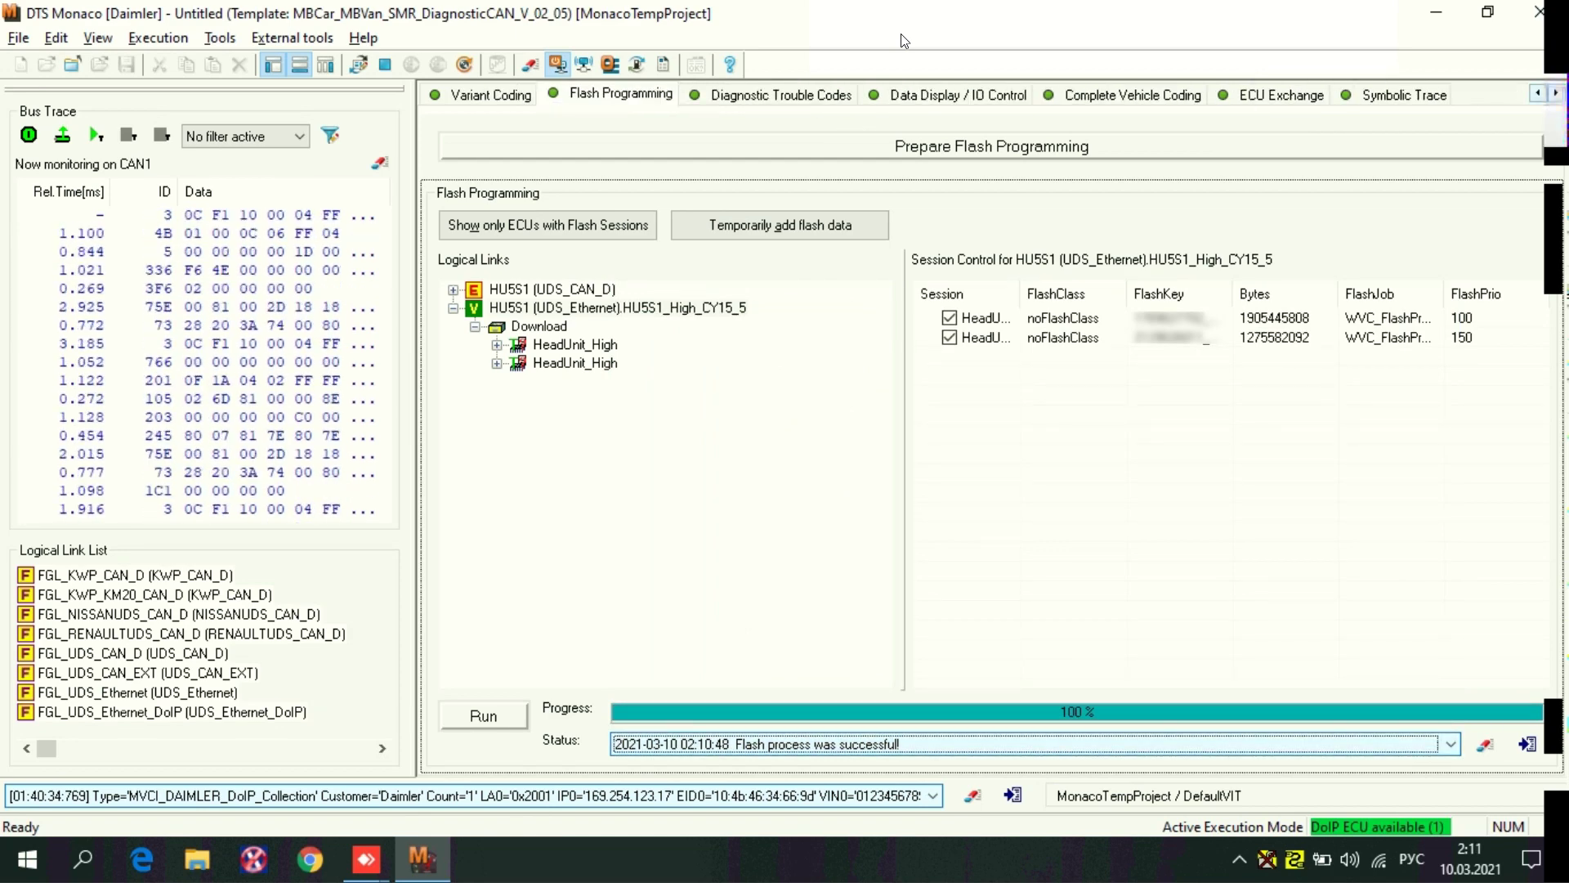
pyautogui.click(1537, 94)
pyautogui.click(1537, 93)
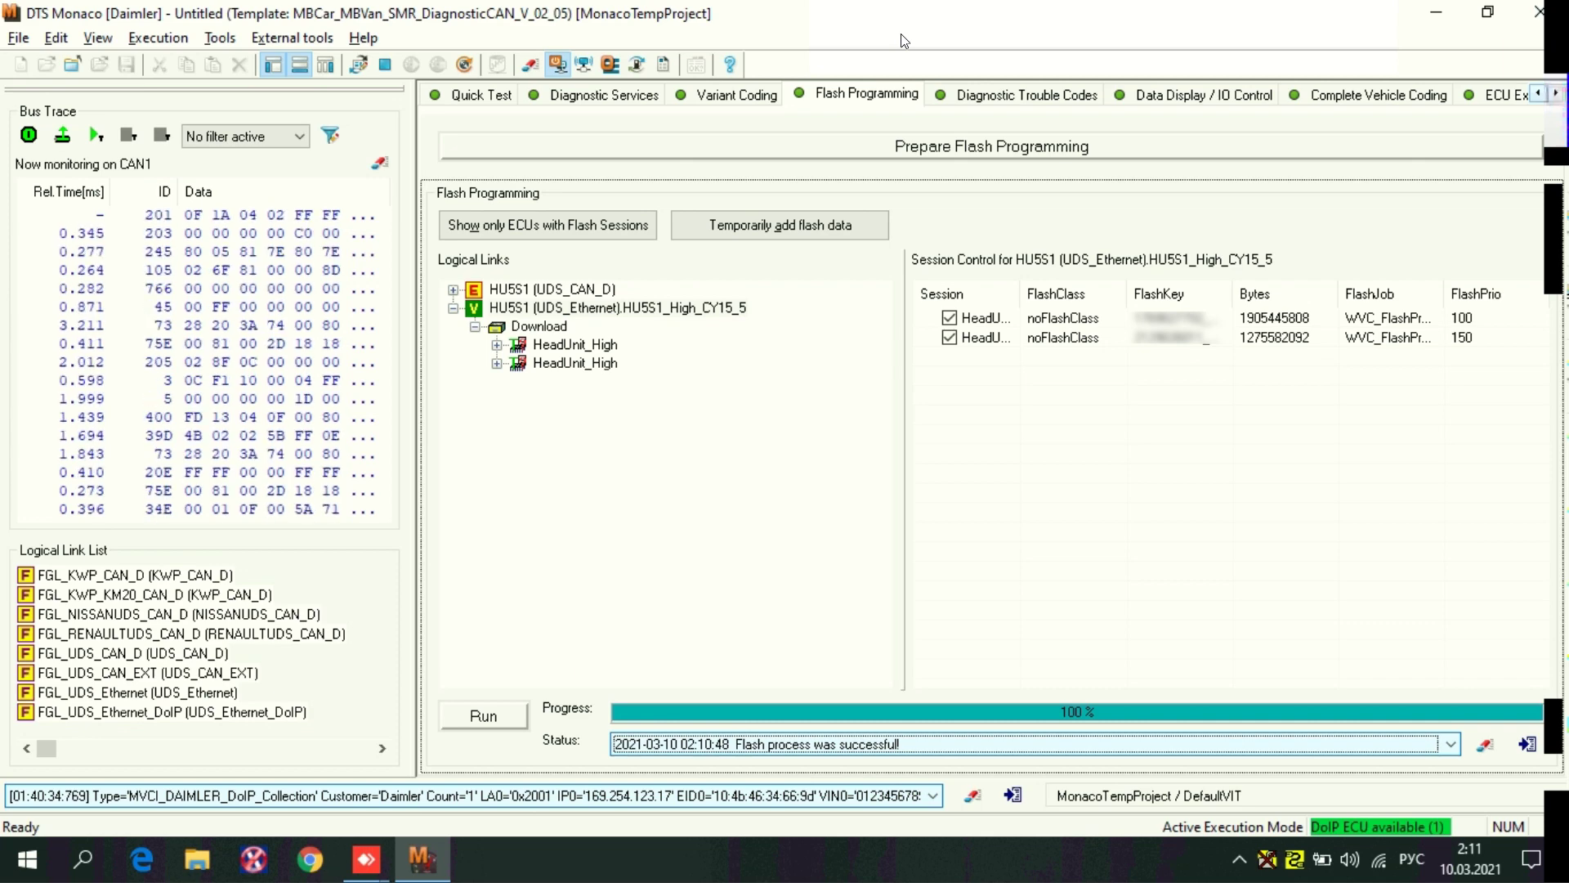
pyautogui.click(1556, 93)
pyautogui.click(1556, 93)
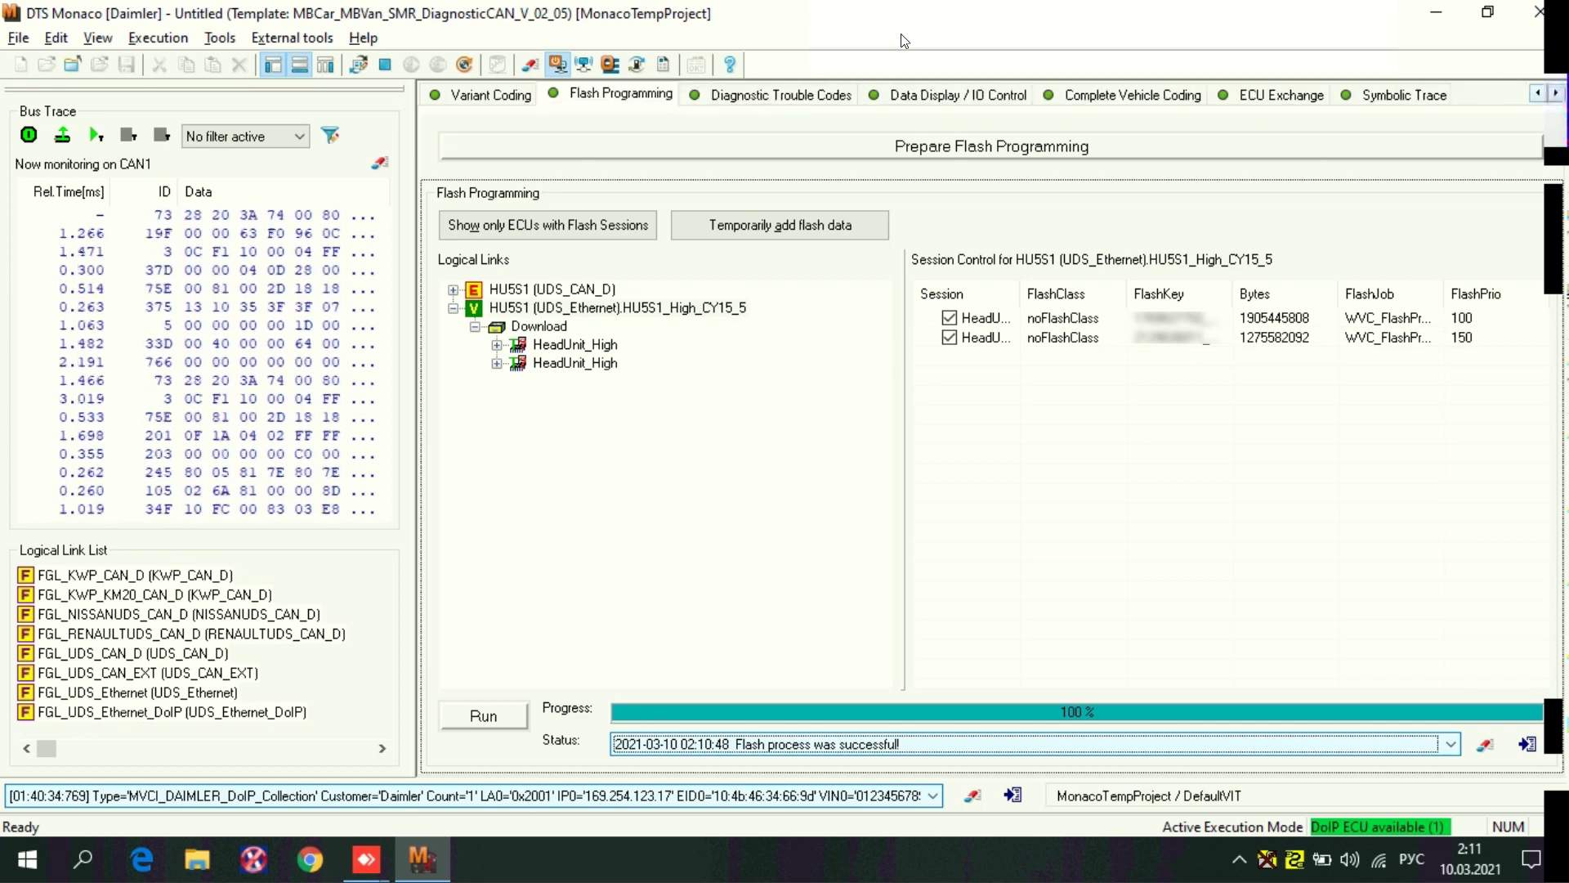
pyautogui.click(1404, 95)
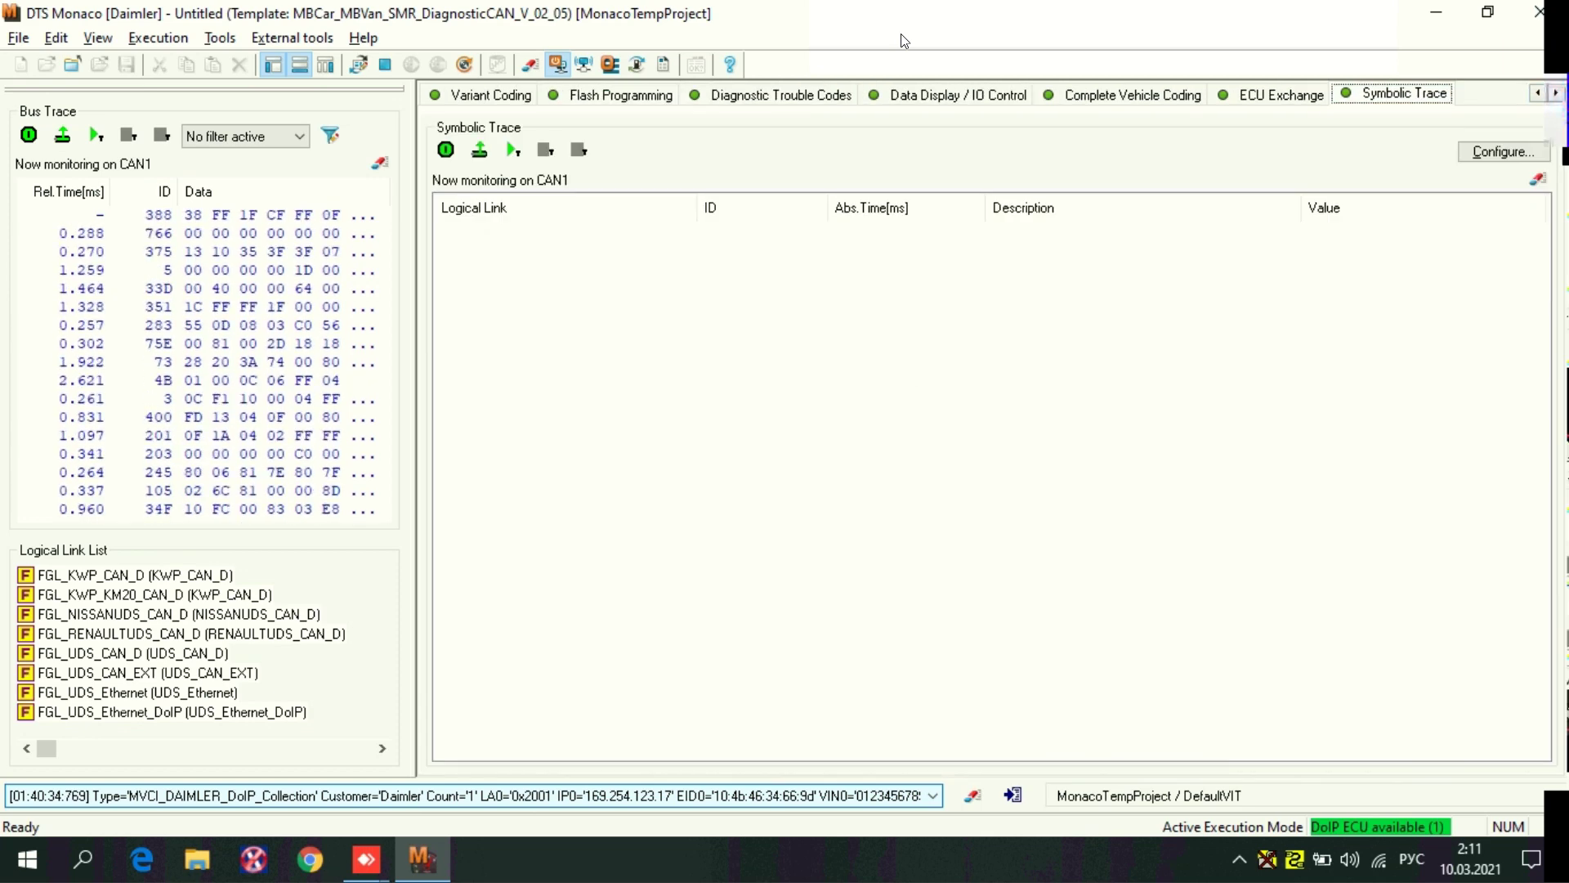
pyautogui.click(1538, 93)
pyautogui.click(1537, 93)
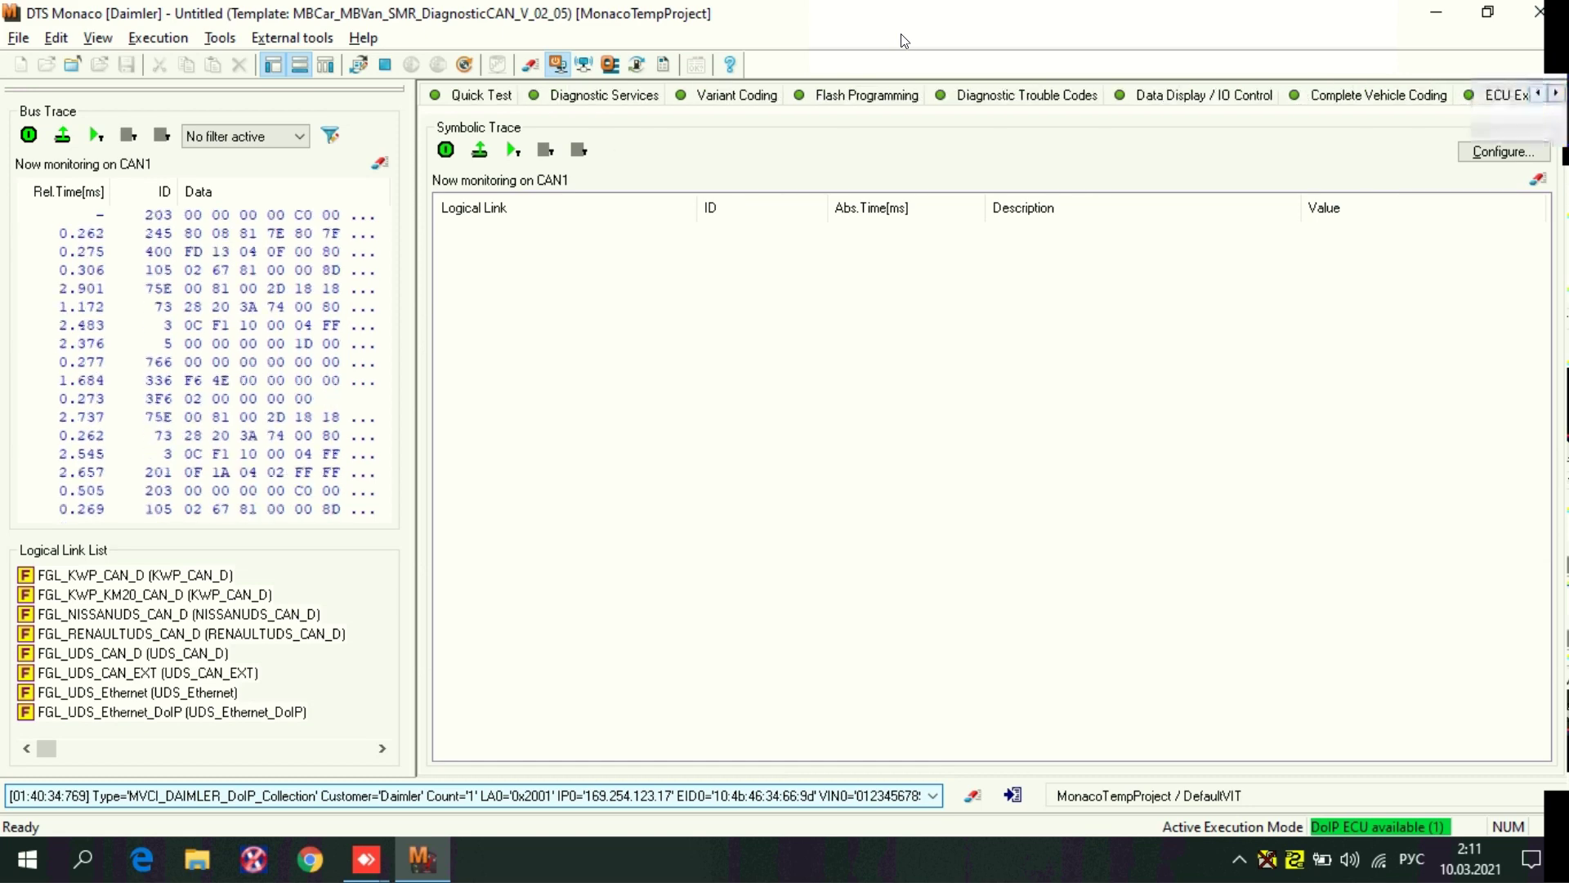
pyautogui.click(867, 95)
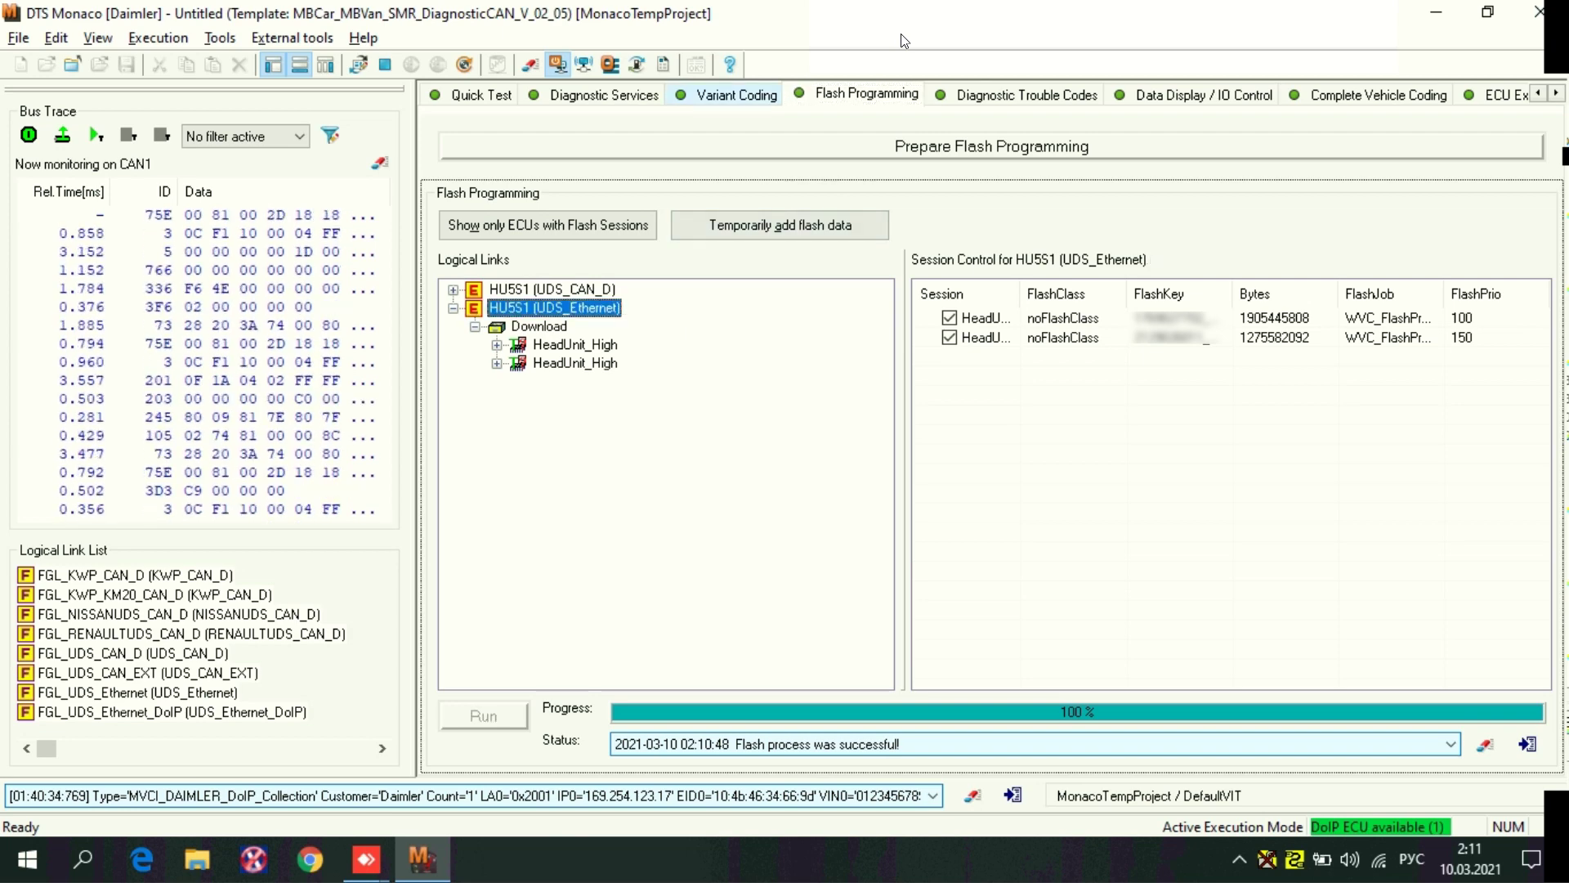
pyautogui.click(726, 95)
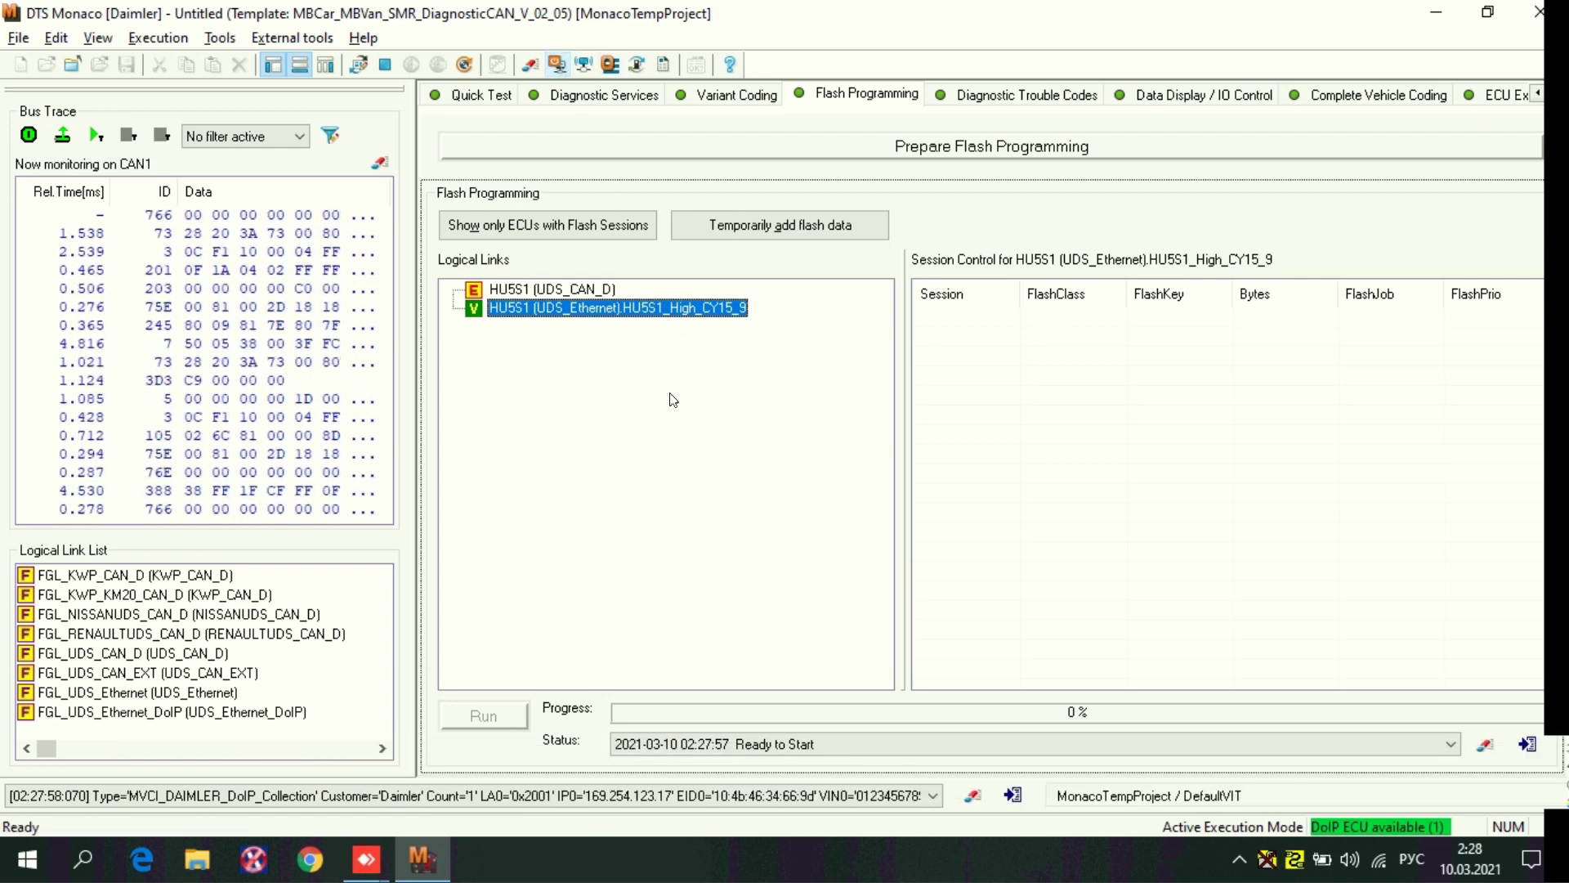
# Step: Close the HU5S1 (UDS_Ethernet) logical link
pyautogui.rightClick(590, 302)
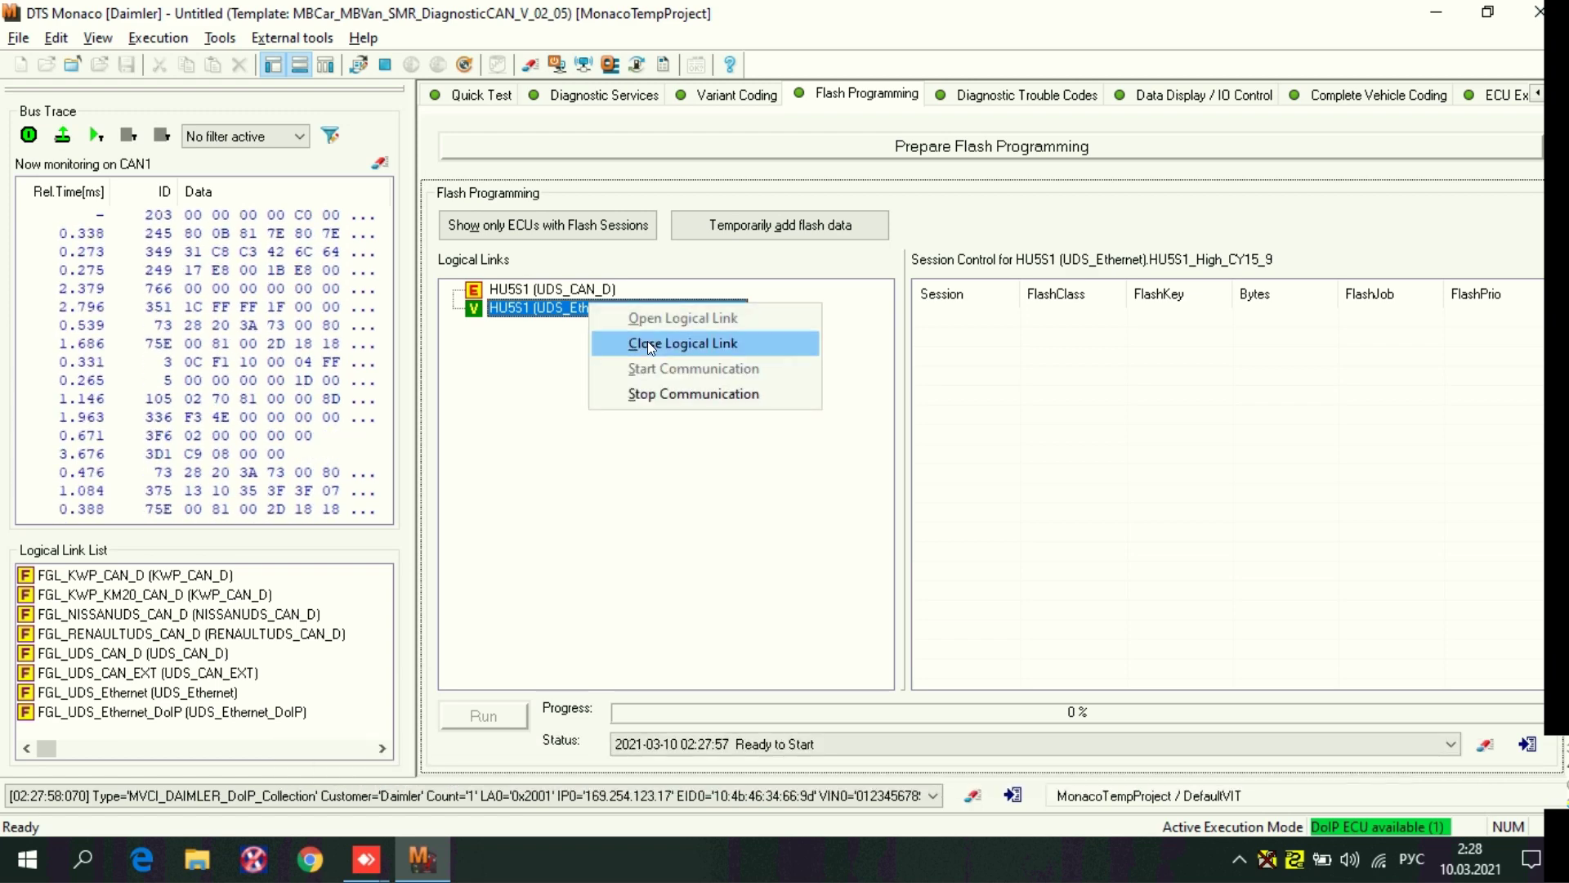
pyautogui.click(648, 342)
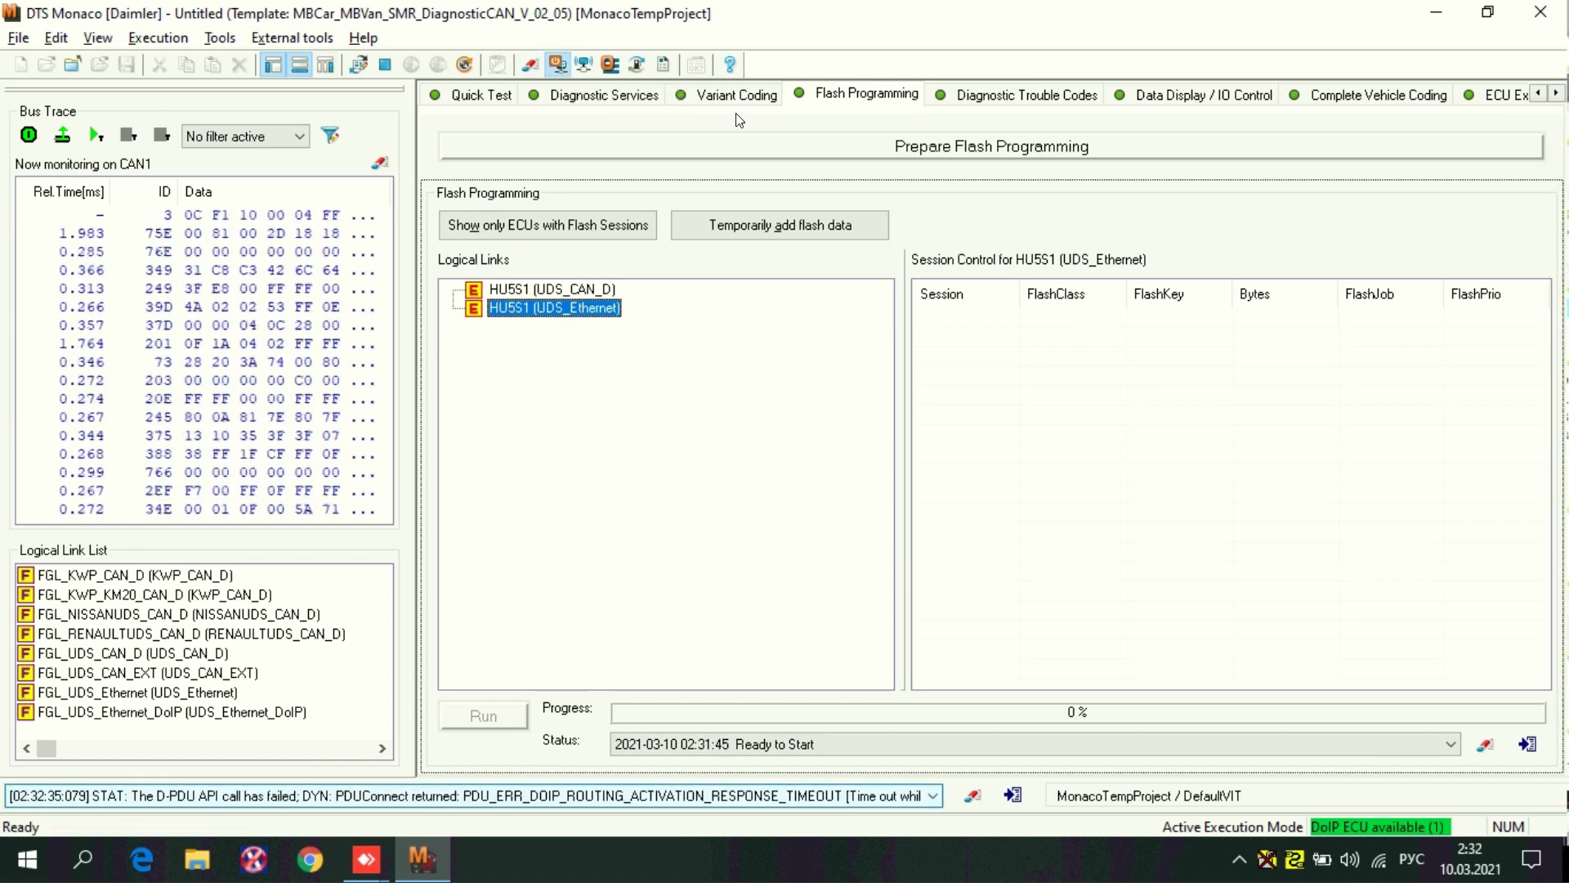
# Step: Close the temporary workspace and exit the program
pyautogui.hotkey('alt', 'f')
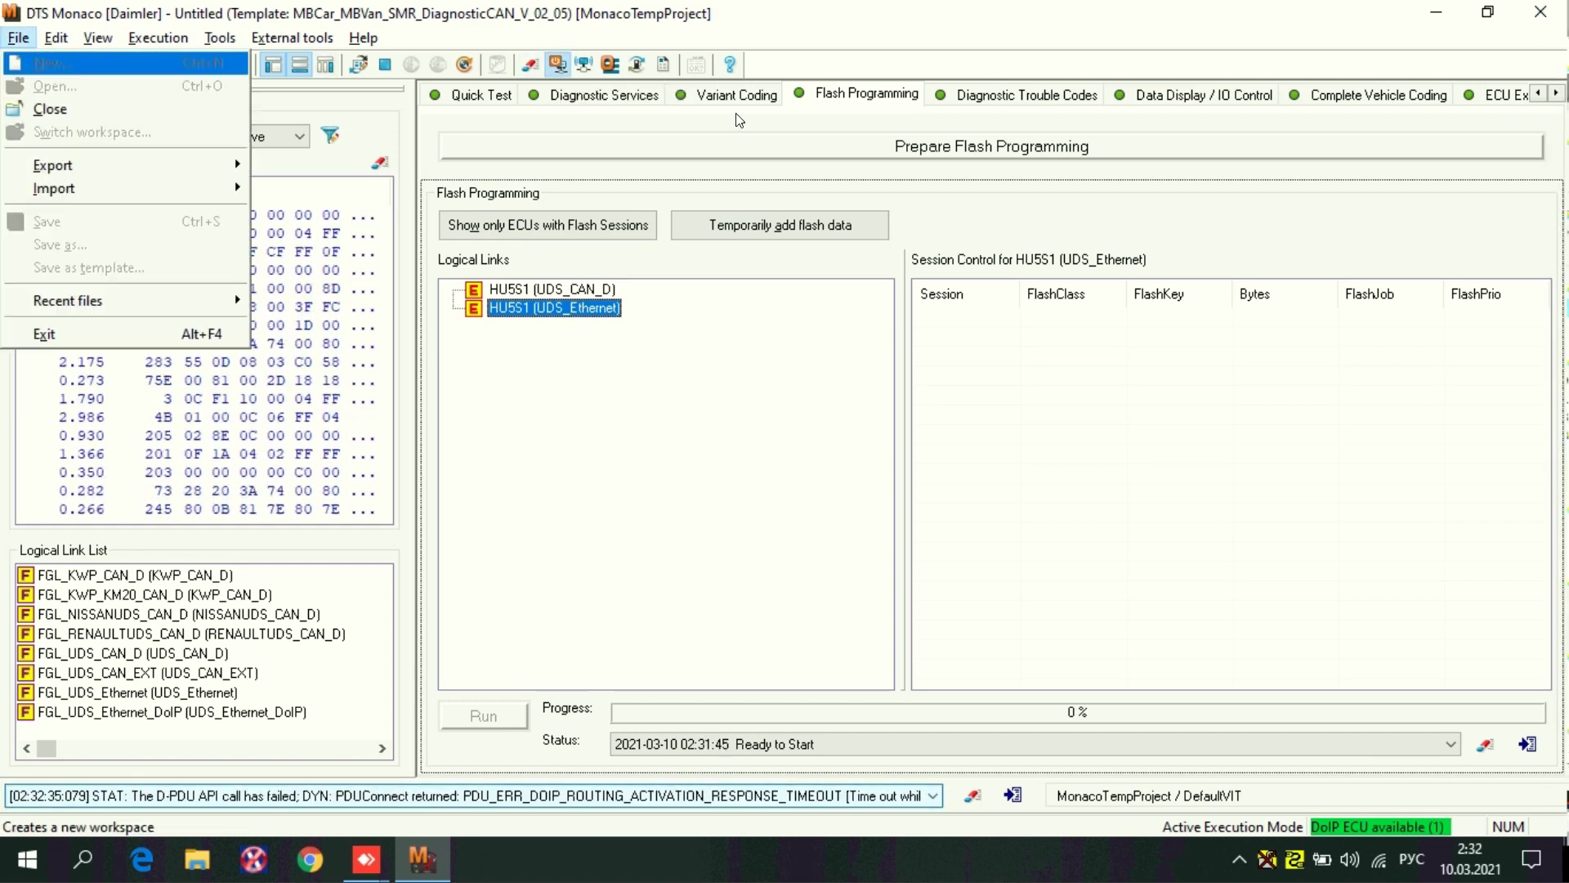
pyautogui.press('Down')
pyautogui.press('Down')
pyautogui.press('Return')
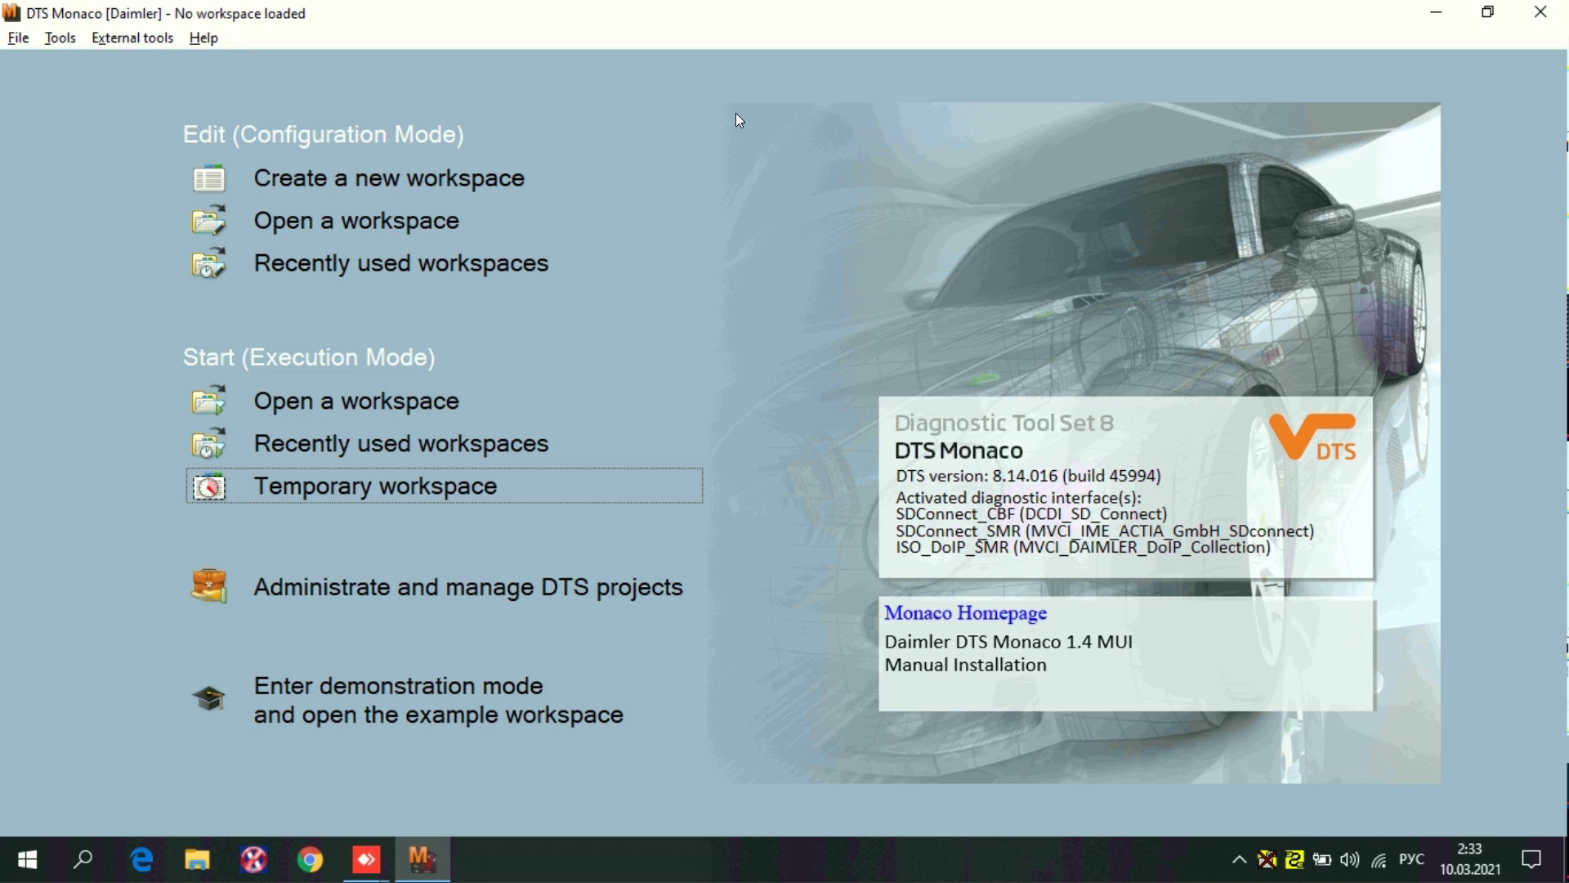
pyautogui.click(1541, 12)
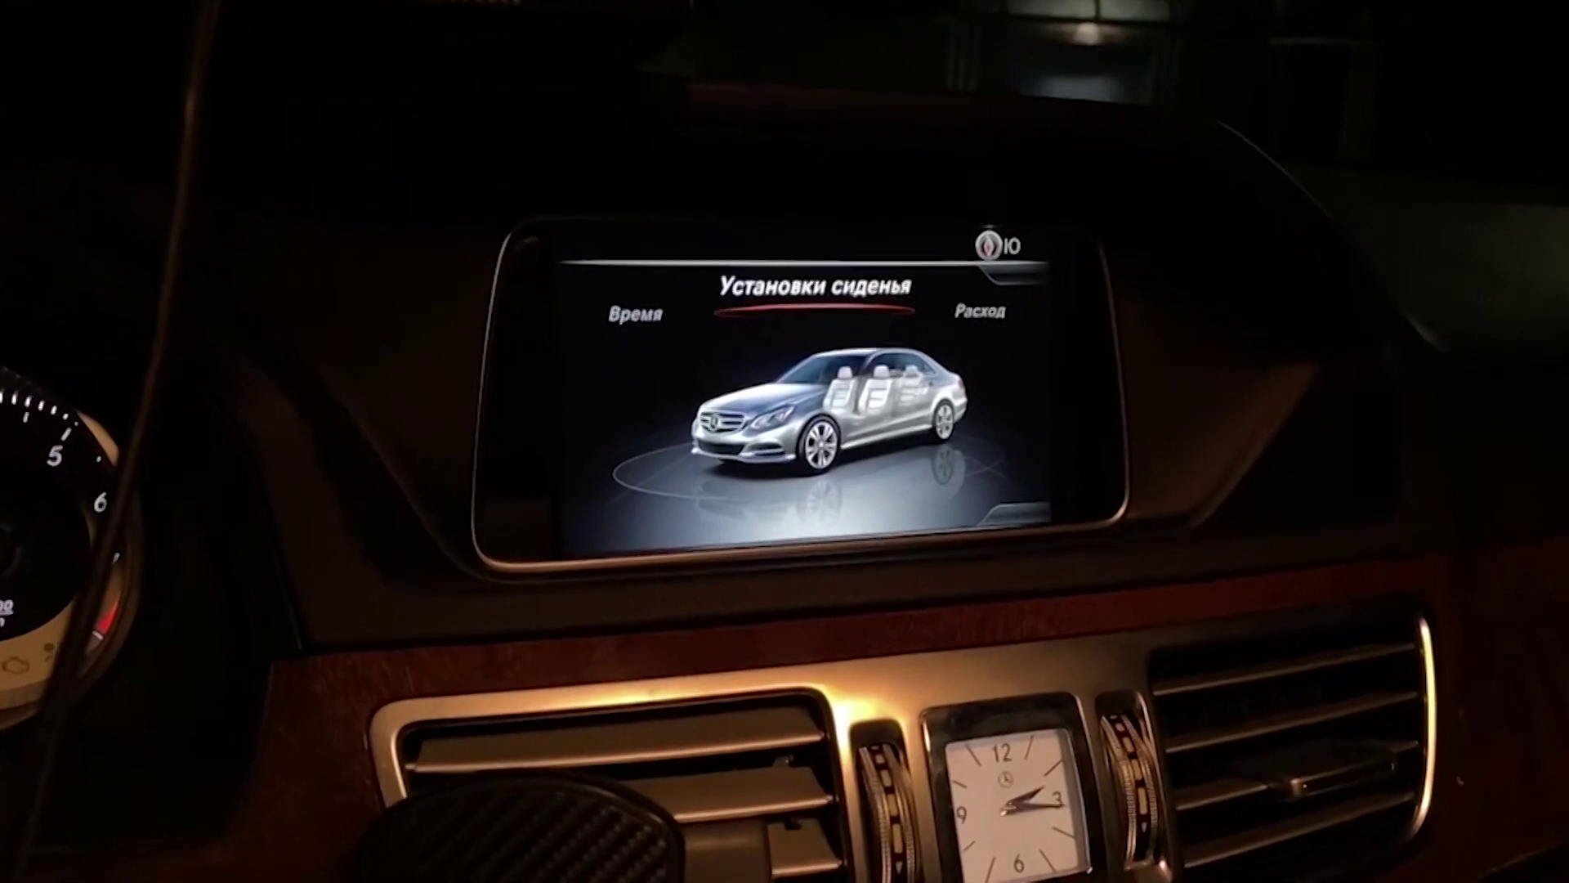
pyautogui.press('Right')
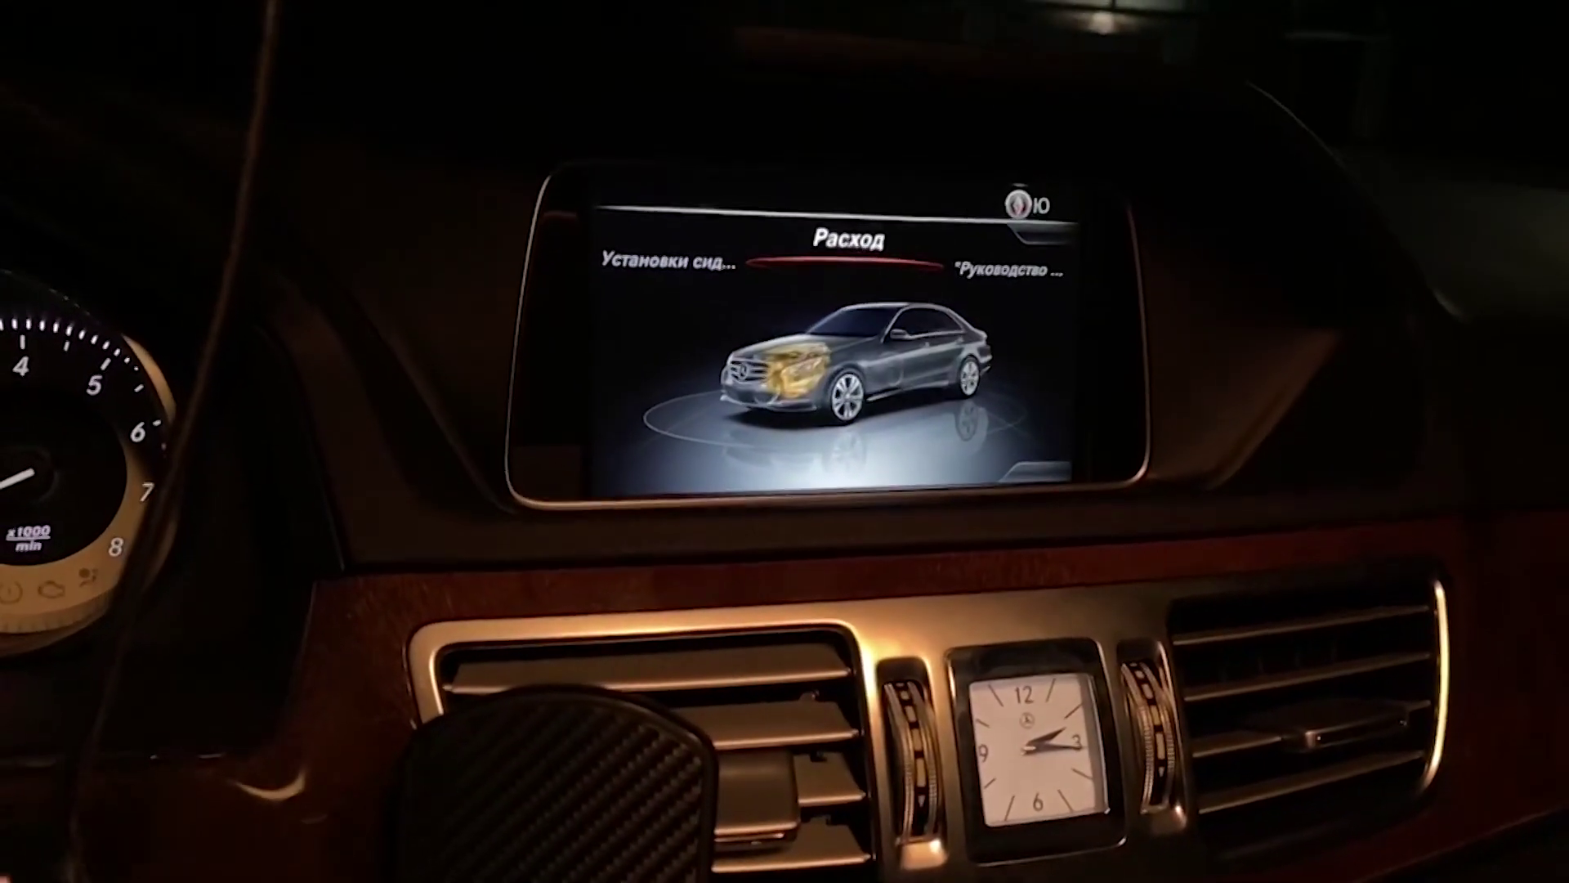
pyautogui.press('Right')
pyautogui.press('Right')
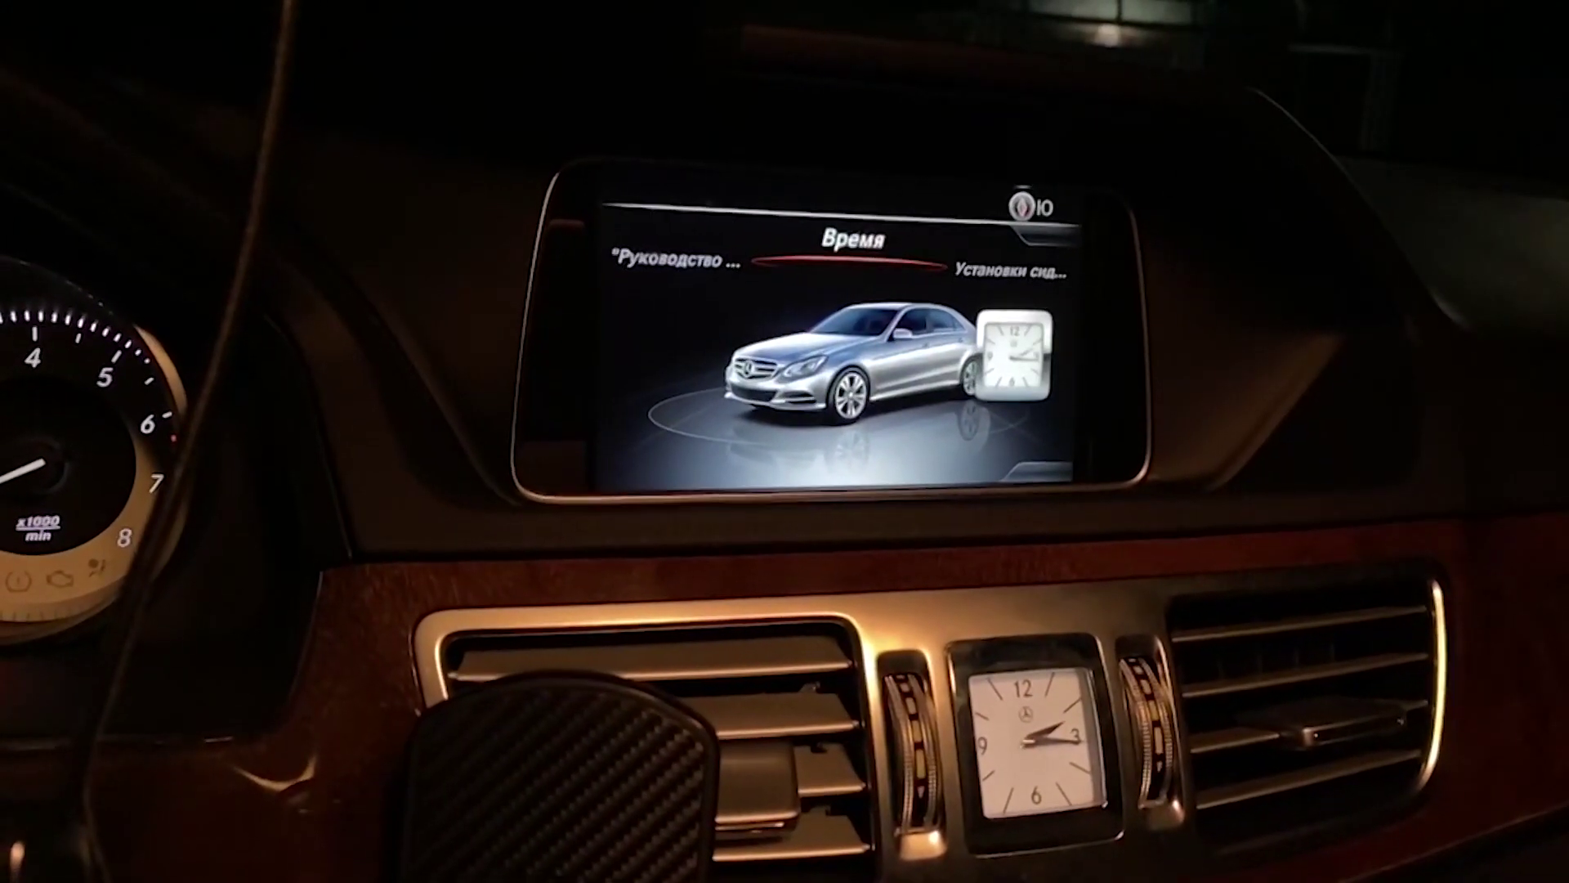